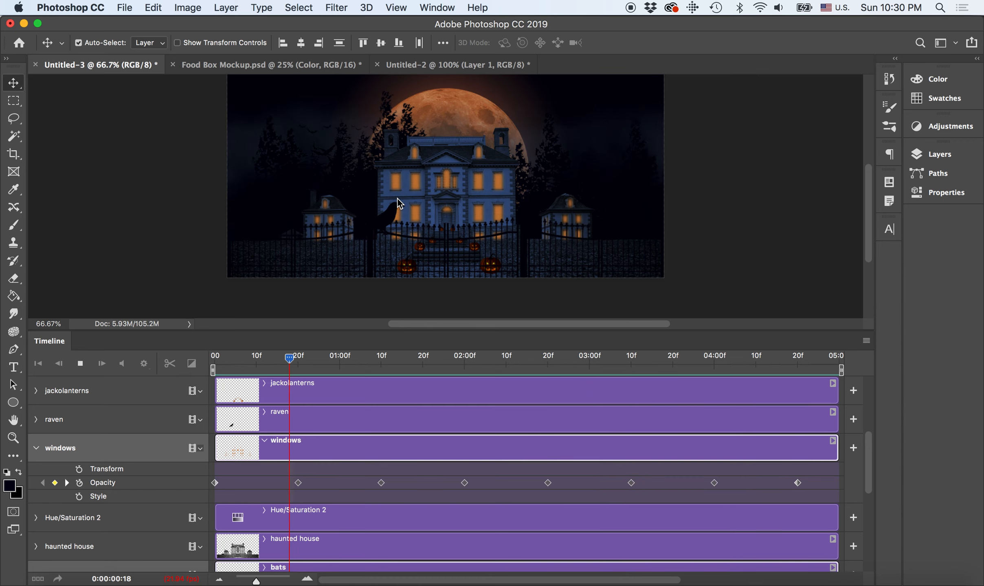
# Stop playback and try moving the windows layer's second and third opacity keyframes to about 10f and 20f, undoing both moves.
pyautogui.press('space')
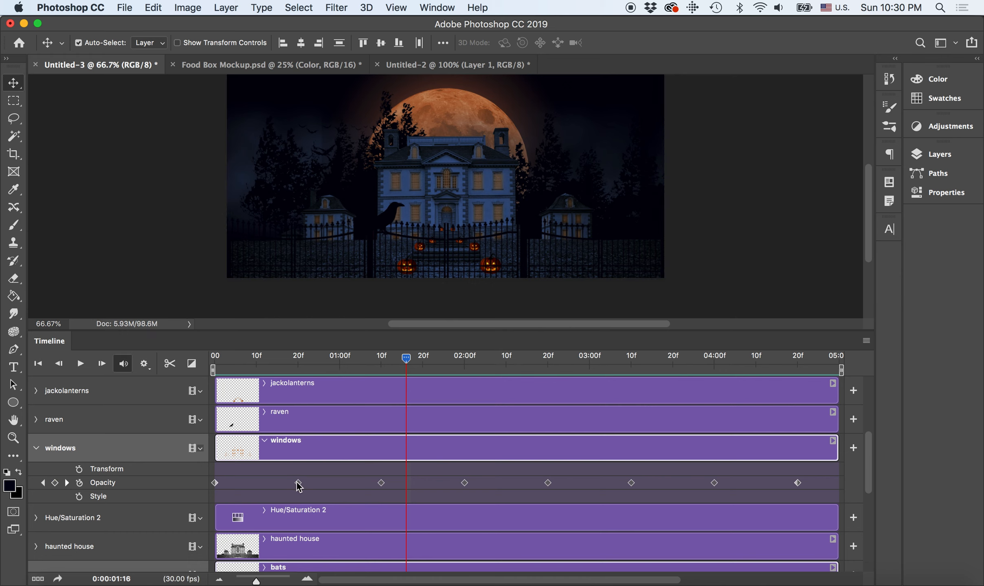
pyautogui.moveTo(299, 484); pyautogui.dragTo(255, 483)
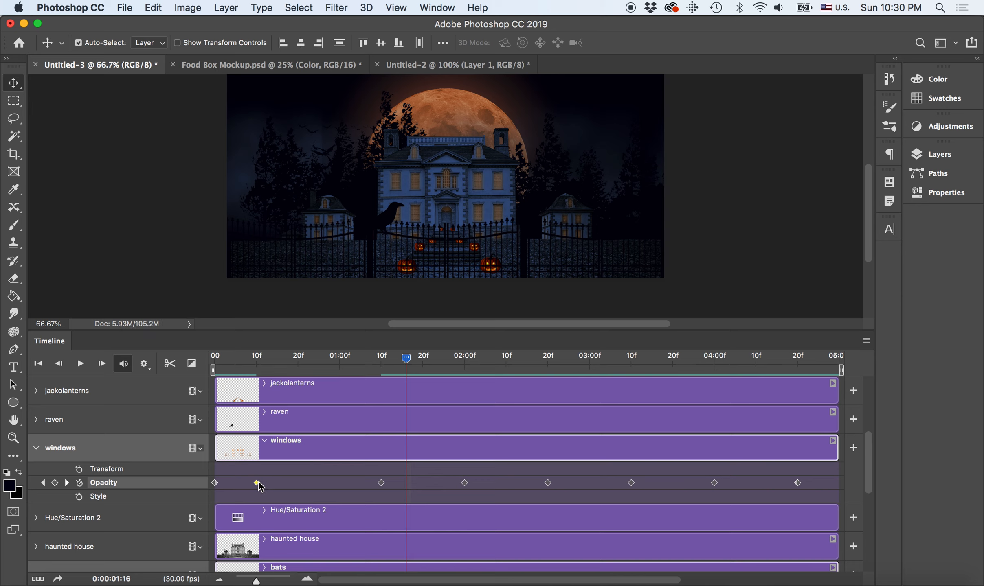
pyautogui.moveTo(382, 483); pyautogui.dragTo(302, 484)
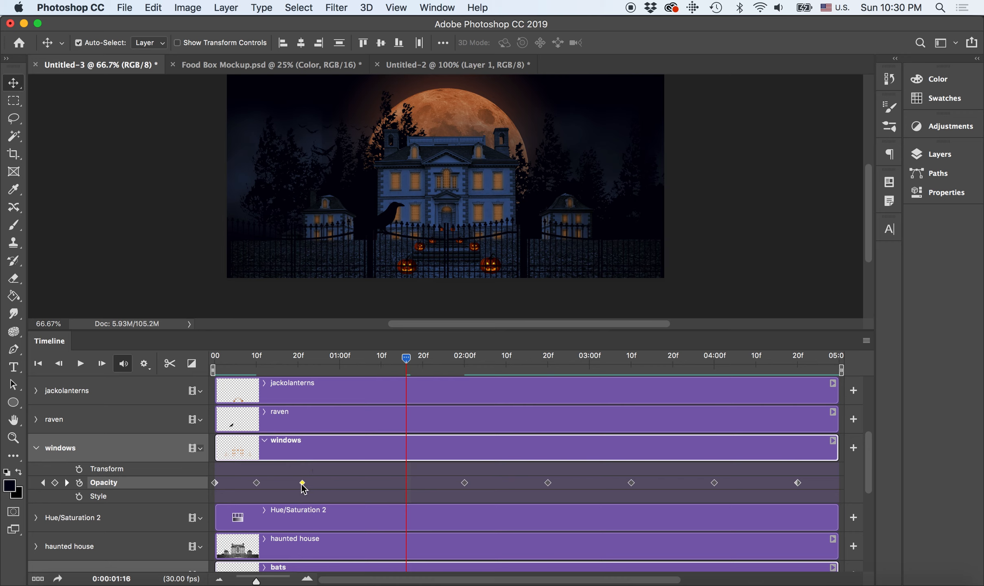
pyautogui.press('super+z')
pyautogui.press('super+z')
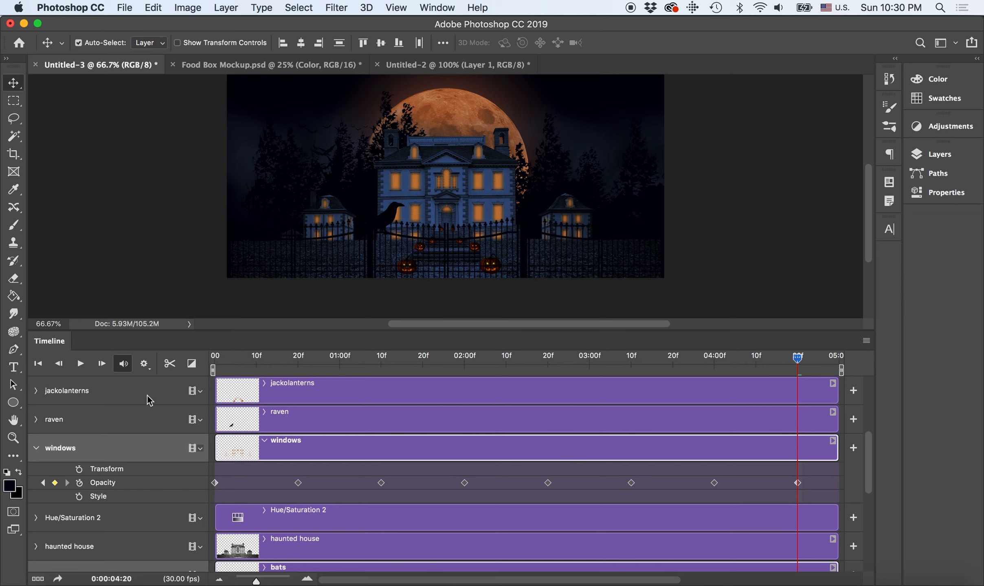
# Collapse the windows track and expand the bats track to show its animatable properties.
pyautogui.click(36, 448)
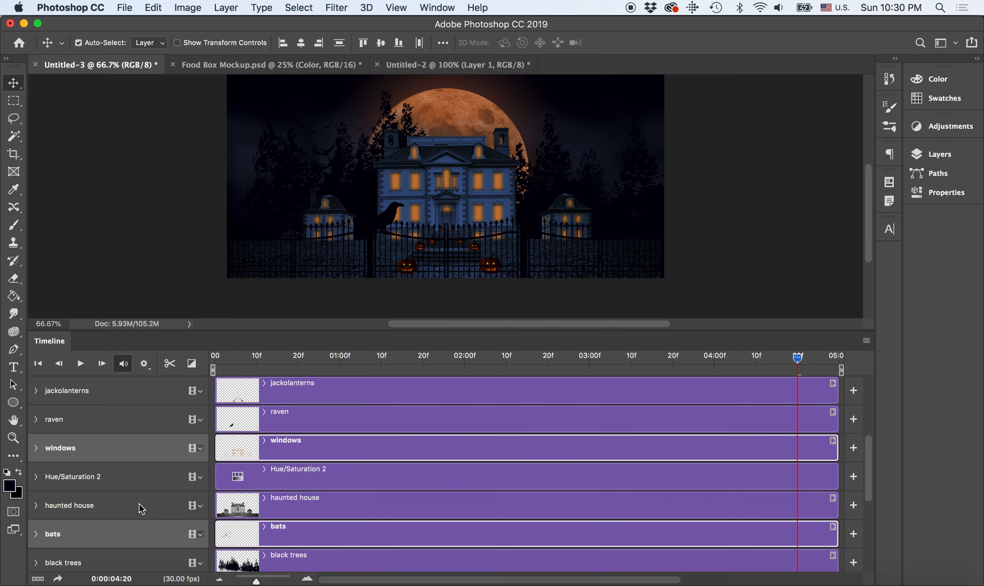
pyautogui.click(36, 535)
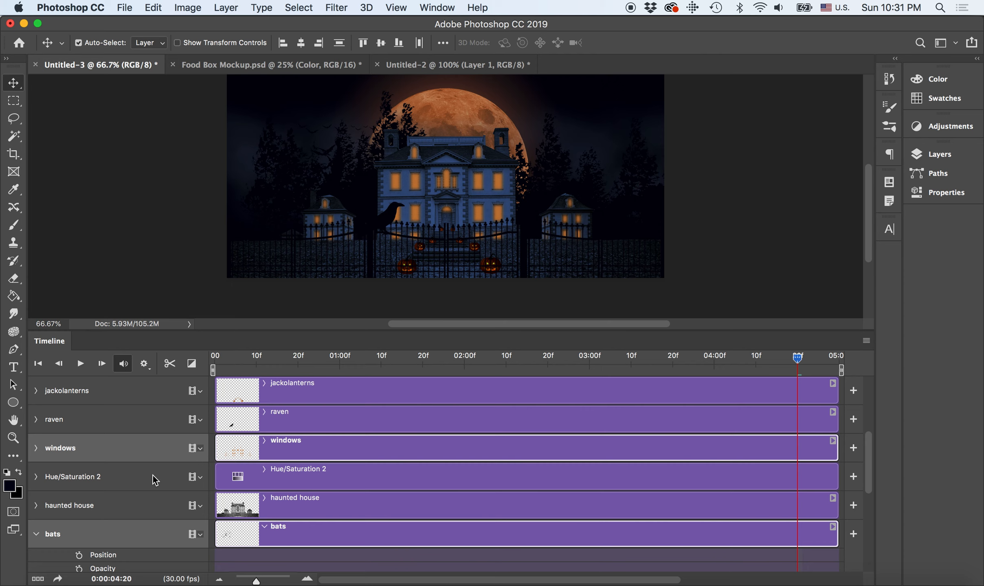
pyautogui.scroll(-5, 385, 508)
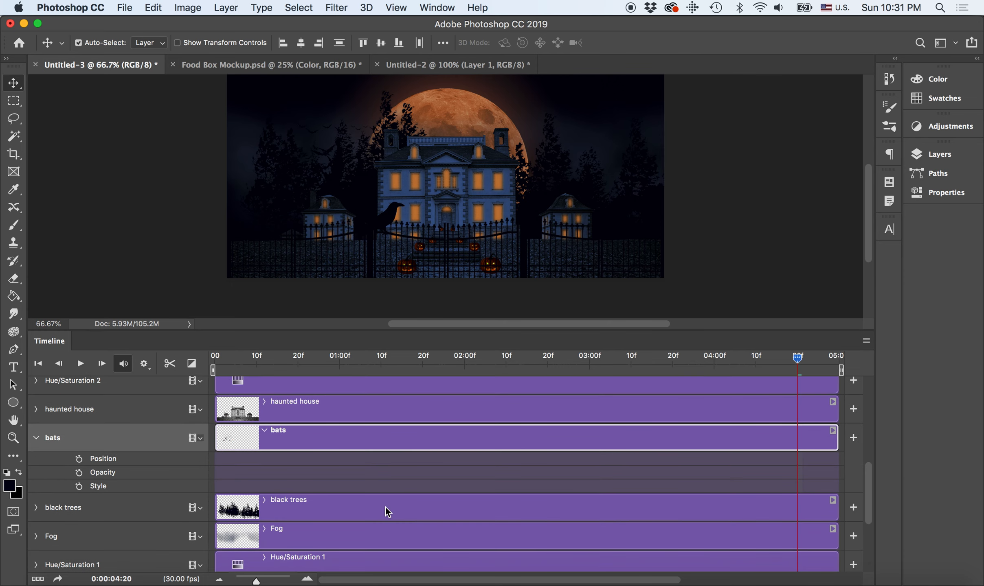
# Try converting the bats layer together with the other selected layers to a smart object, and undo the conversion.
pyautogui.click(936, 154)
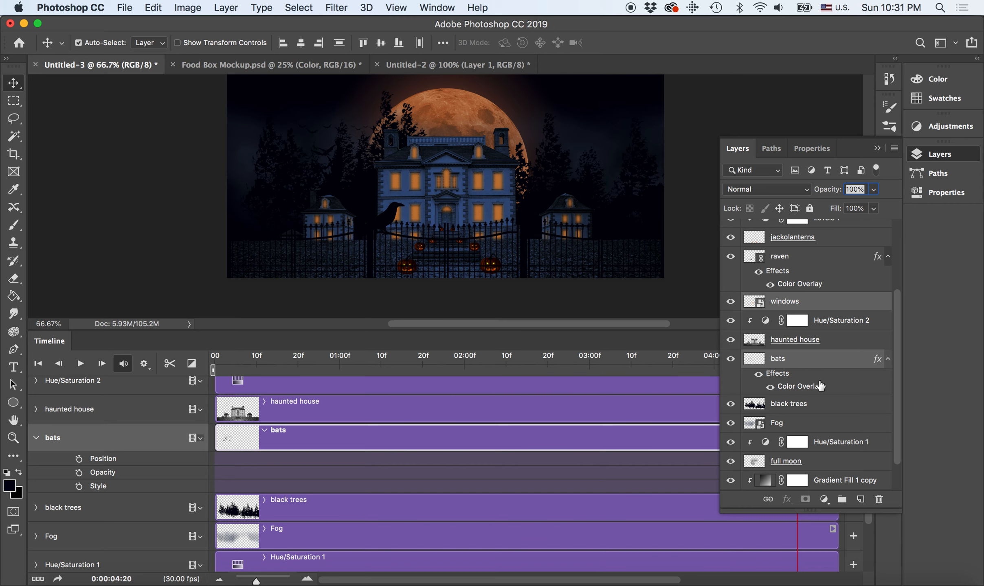
pyautogui.rightClick(796, 359)
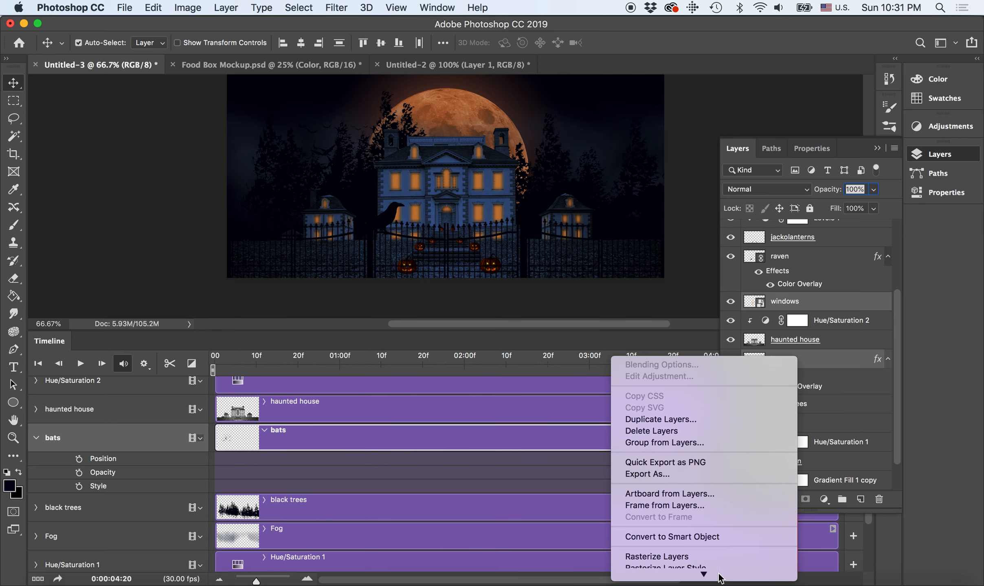
pyautogui.click(714, 513)
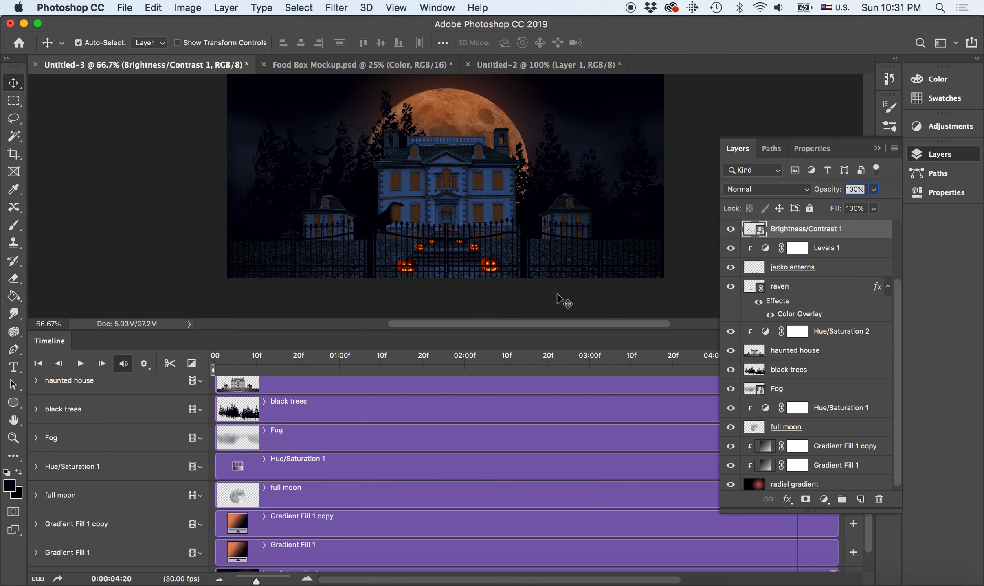
pyautogui.press('super+z')
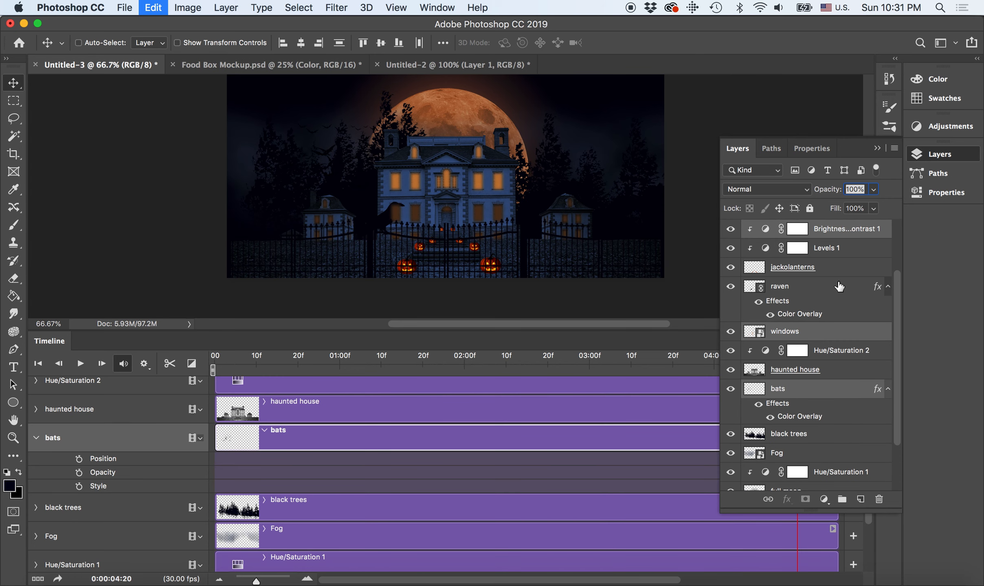
# Select only the bats layer and convert it to a smart object.
pyautogui.click(800, 392)
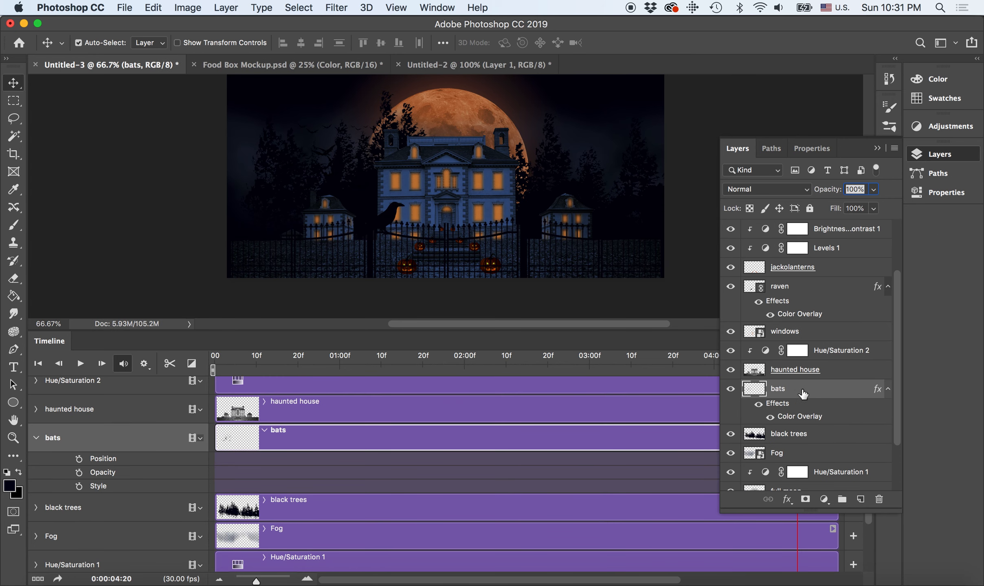
pyautogui.doubleClick(793, 390)
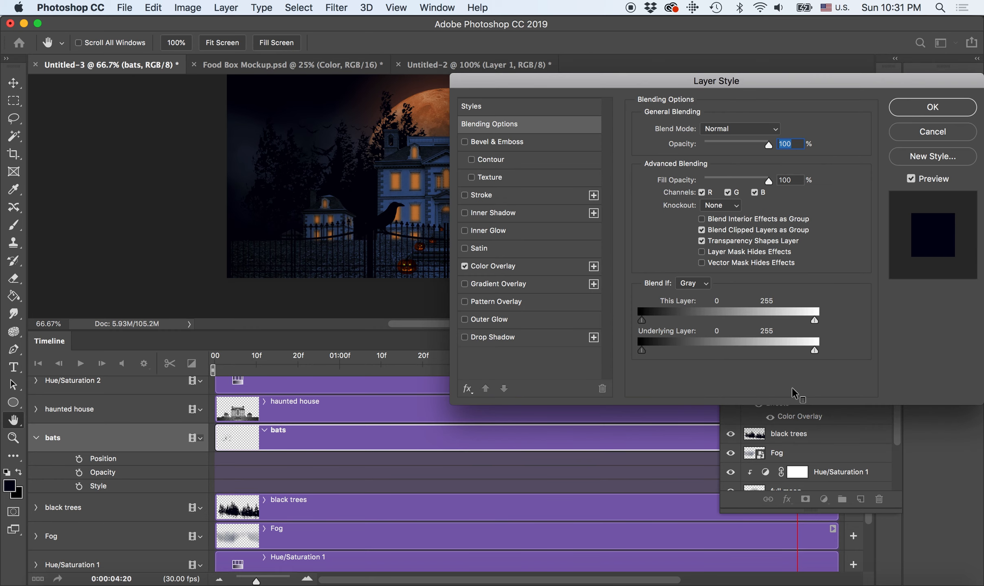
pyautogui.click(937, 134)
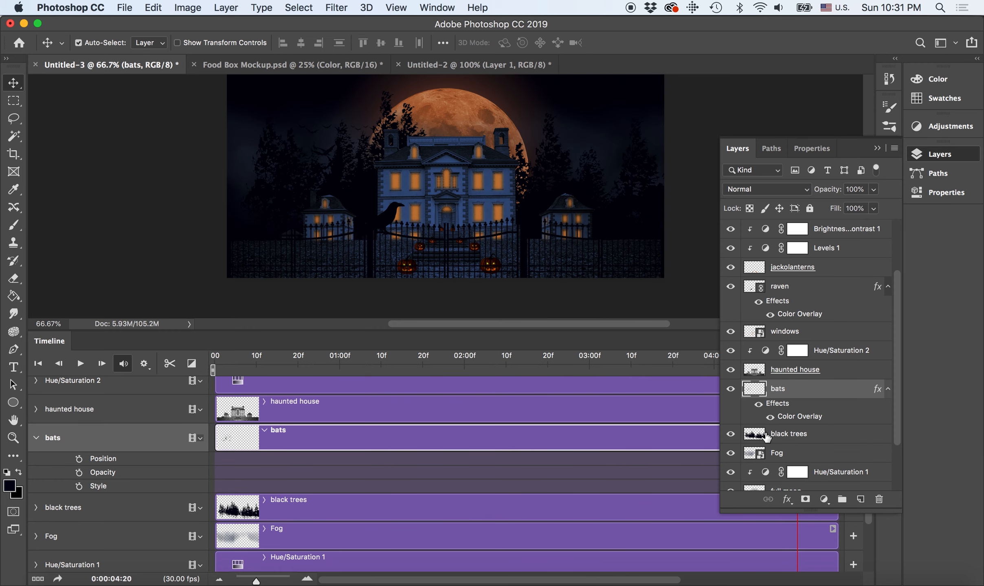
pyautogui.rightClick(793, 389)
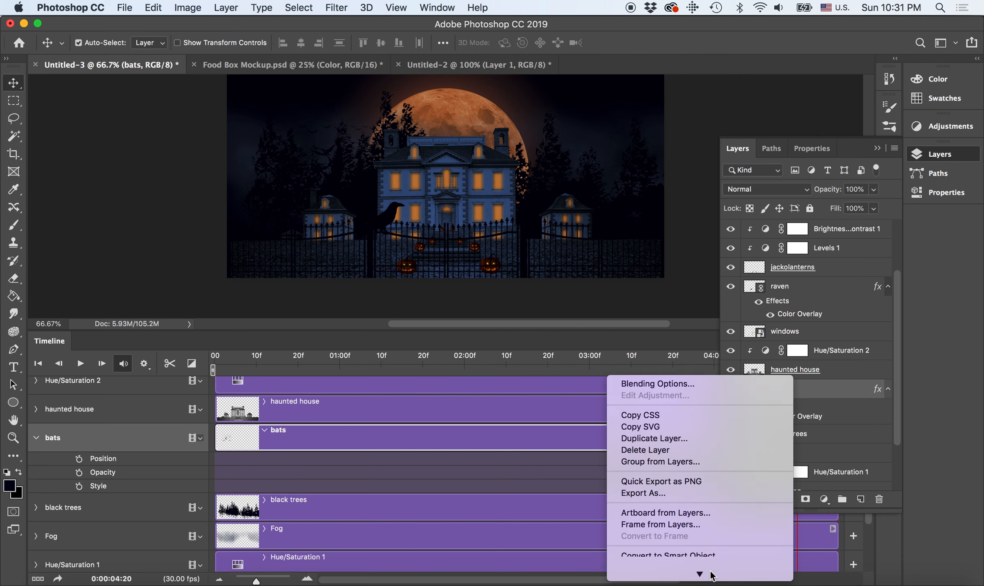
pyautogui.click(713, 531)
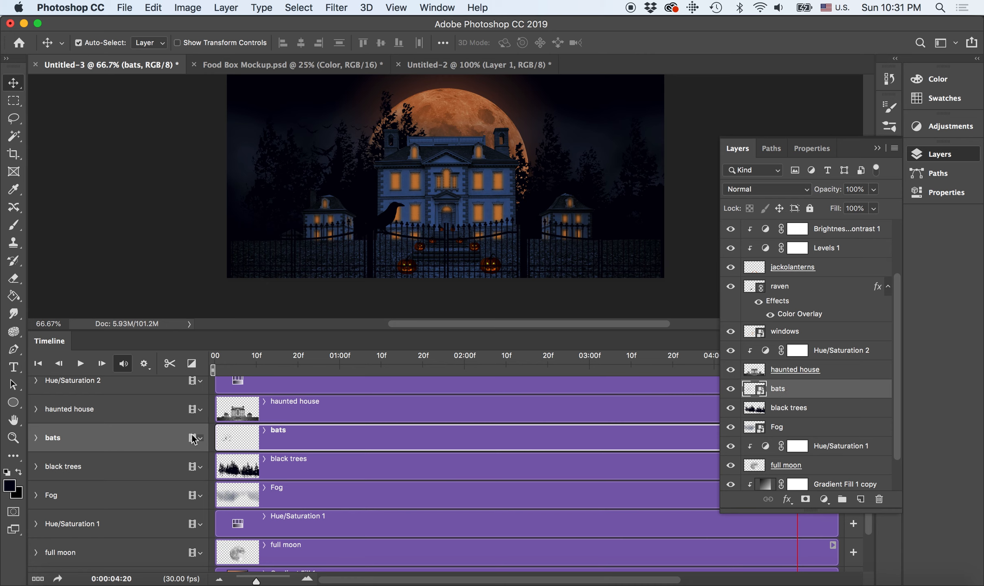
# Expand the bats track and enable Transform keyframing at 0:00:00:00, setting the first keyframe there.
pyautogui.click(36, 437)
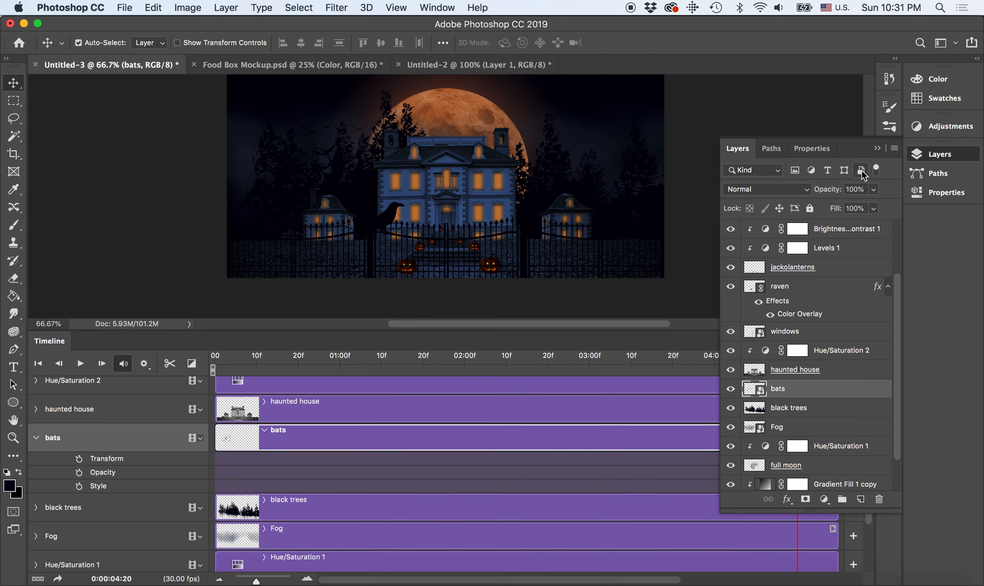
pyautogui.click(877, 149)
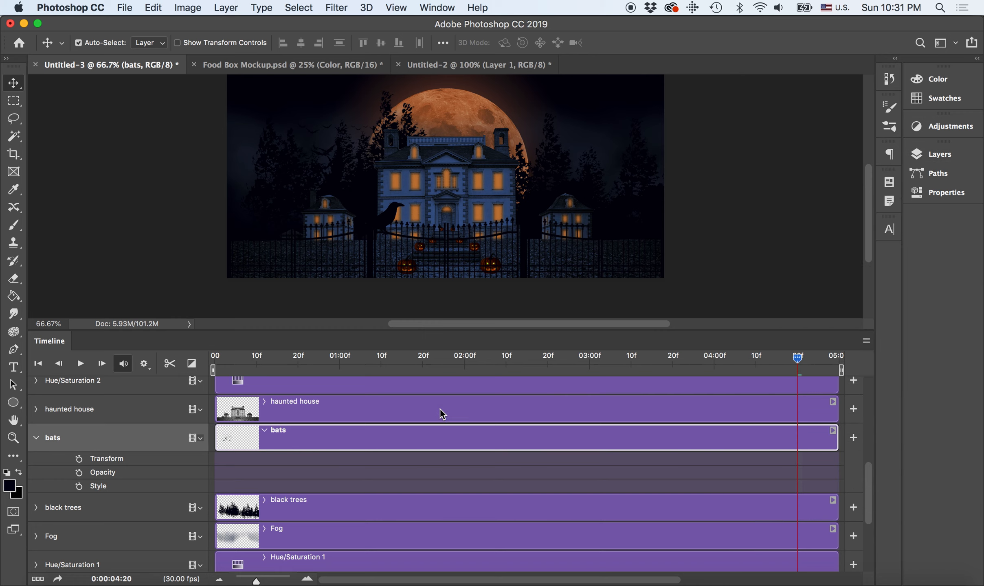
pyautogui.moveTo(799, 360); pyautogui.dragTo(226, 358)
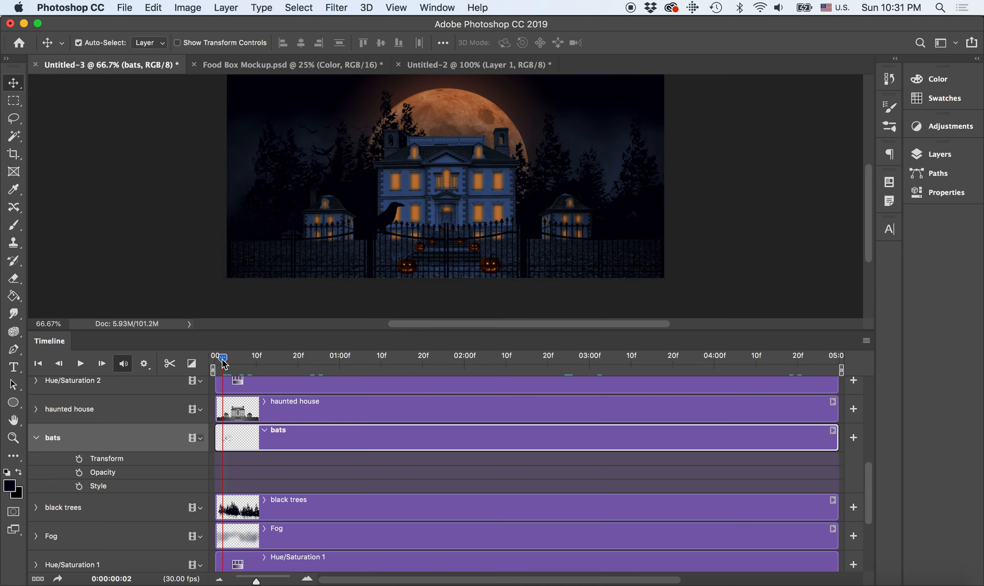
pyautogui.moveTo(224, 361); pyautogui.dragTo(215, 360)
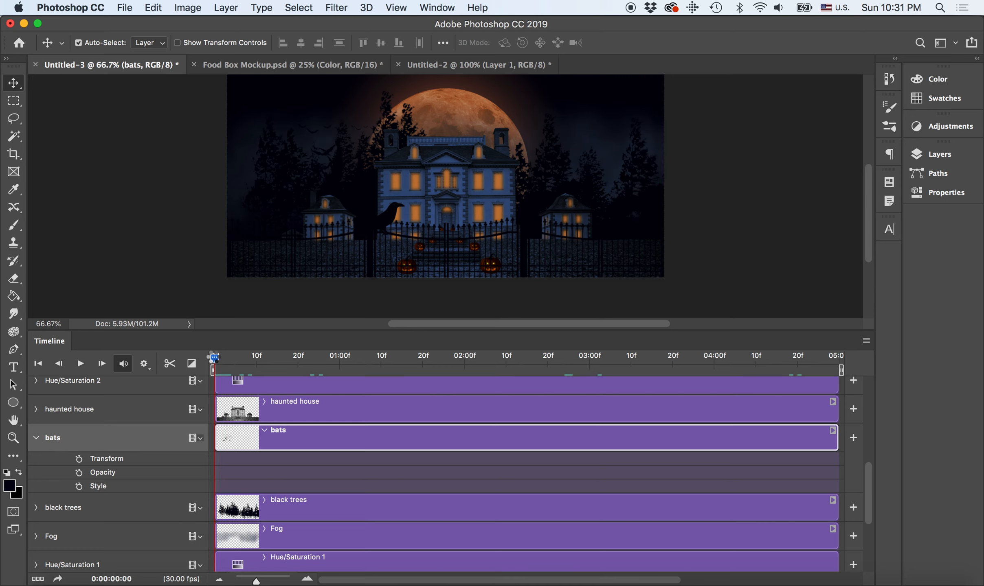
pyautogui.scroll(3, 401, 138)
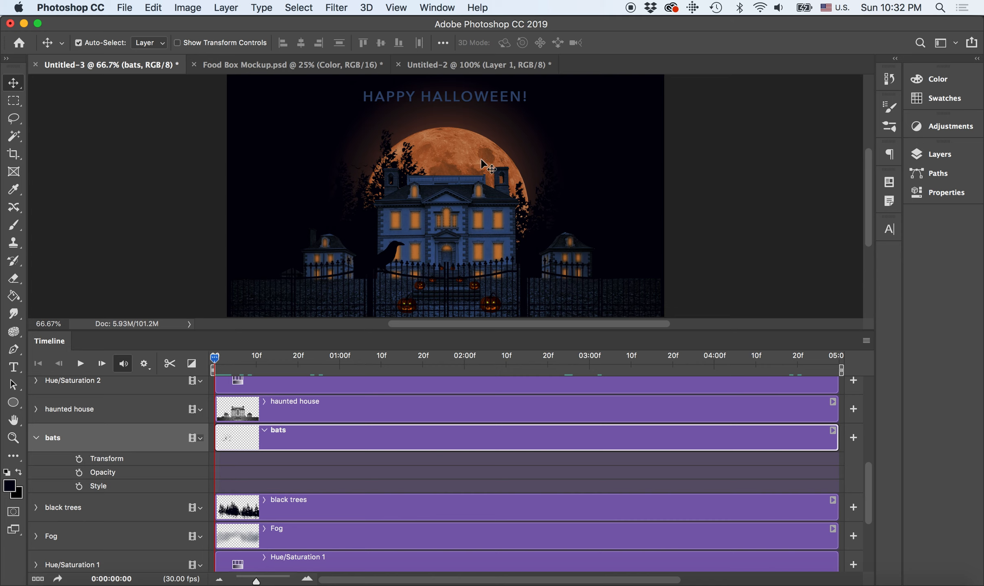
pyautogui.click(79, 459)
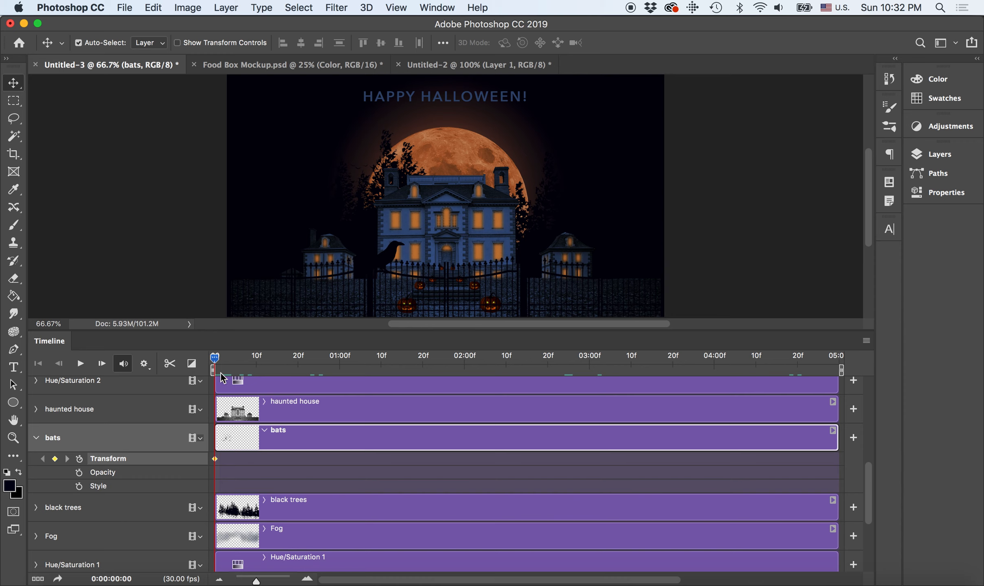
# At the first frame, move the bats behind the house's right side, to about X 1264 px, Y 738 px.
pyautogui.press('super+t')
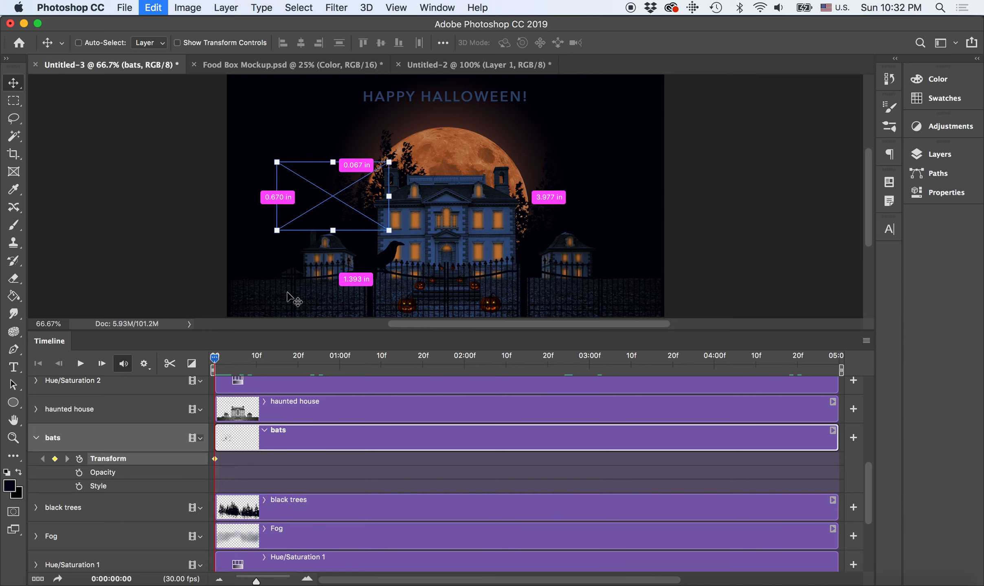
pyautogui.moveTo(327, 200); pyautogui.dragTo(507, 221)
pyautogui.scroll(2, 507, 222)
pyautogui.moveTo(532, 255); pyautogui.dragTo(517, 293)
pyautogui.press('super+z')
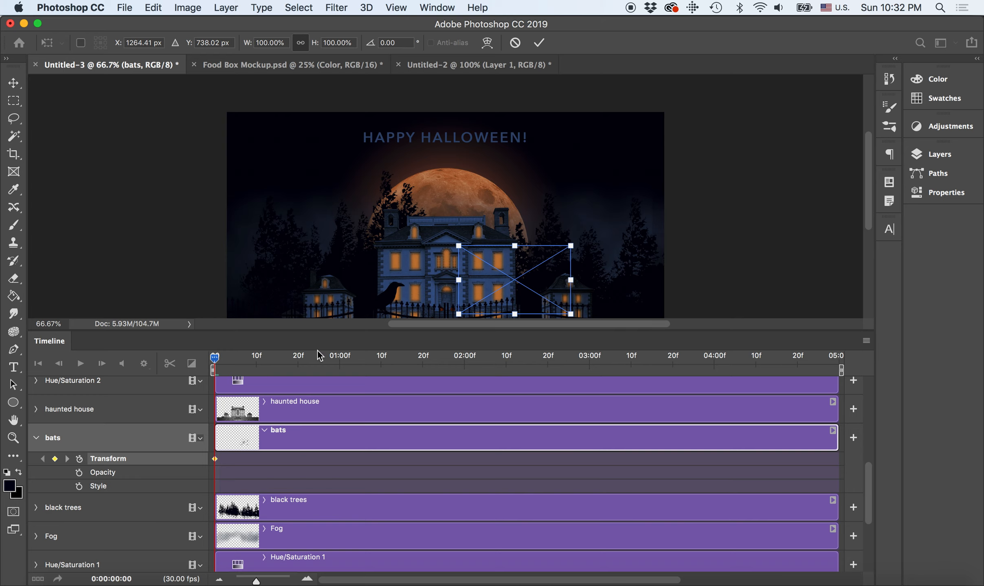
pyautogui.press('Return')
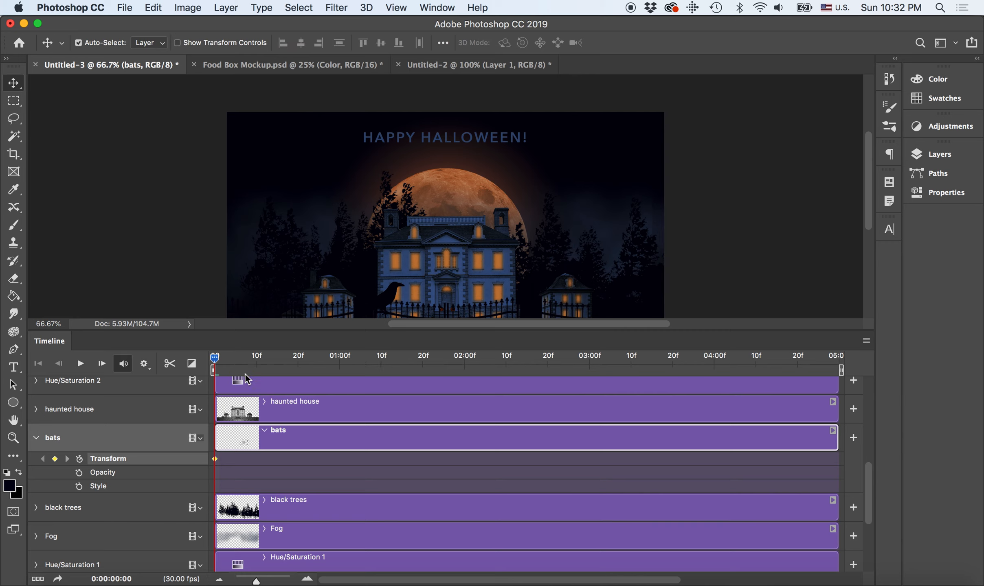
# At 0:00:04:29, move the bats to the upper-left sky beside the Happy Halloween text and scale them to about 75%.
pyautogui.moveTo(215, 360); pyautogui.dragTo(847, 397)
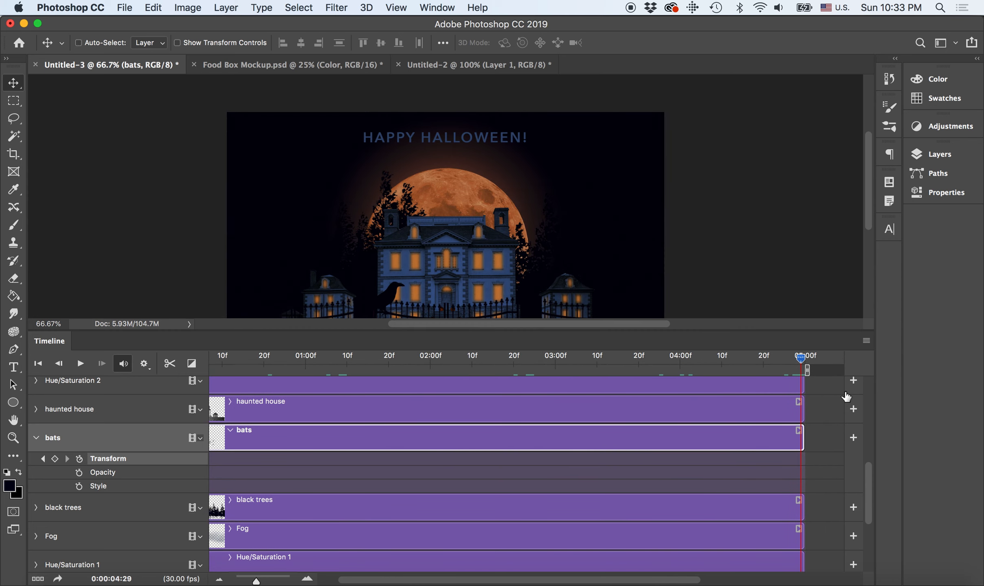
pyautogui.press('super+t')
pyautogui.moveTo(535, 285); pyautogui.dragTo(353, 167)
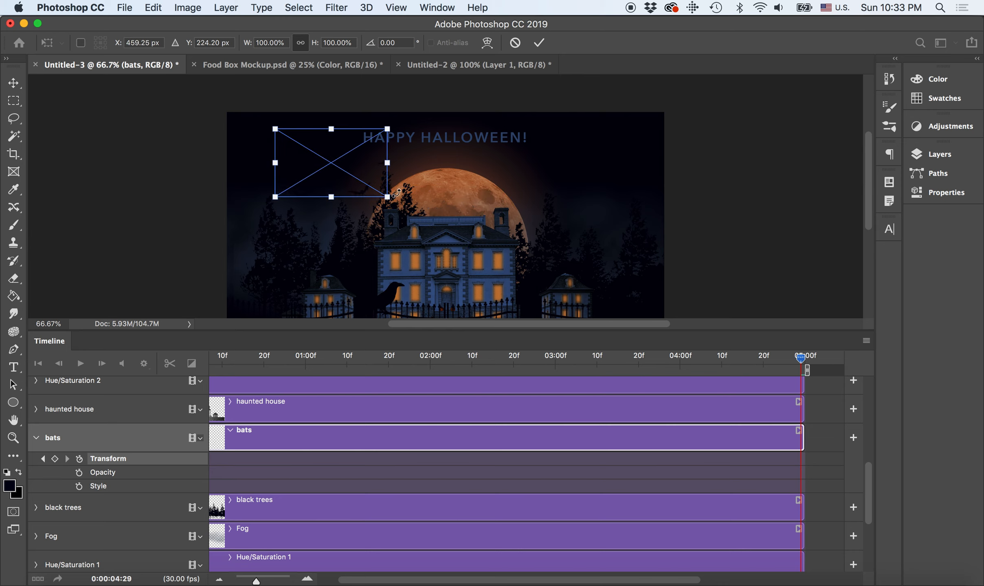
pyautogui.moveTo(387, 198); pyautogui.dragTo(362, 183)
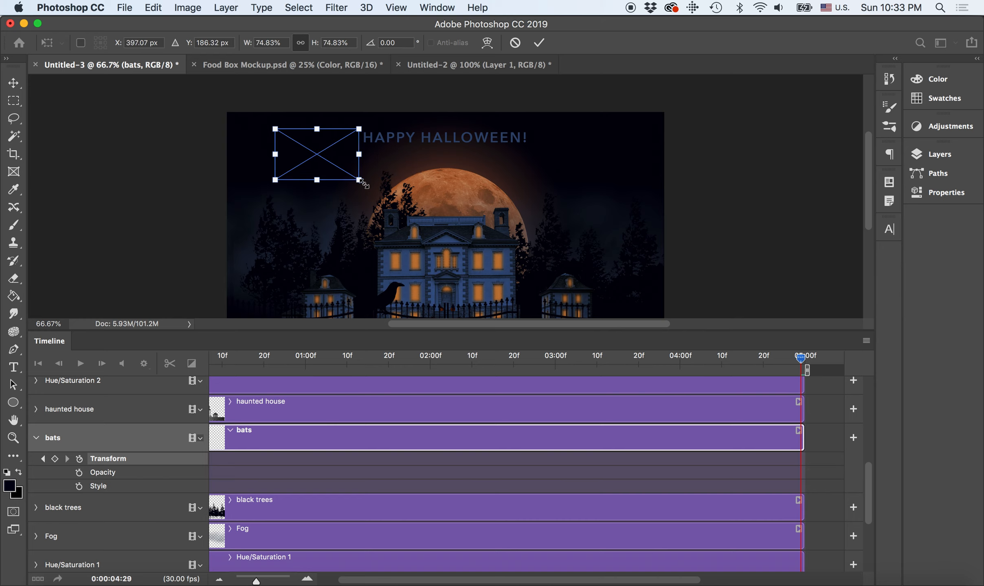
pyautogui.press('Return')
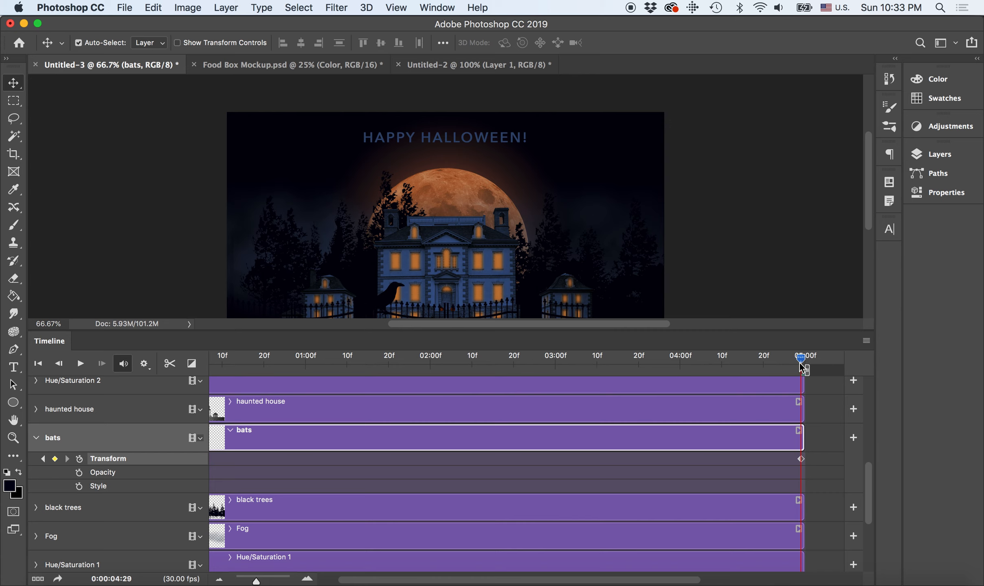
# Play the animation from the start to check the bats' flight path, stopping around four seconds.
pyautogui.moveTo(718, 355); pyautogui.dragTo(161, 376)
pyautogui.press('space')
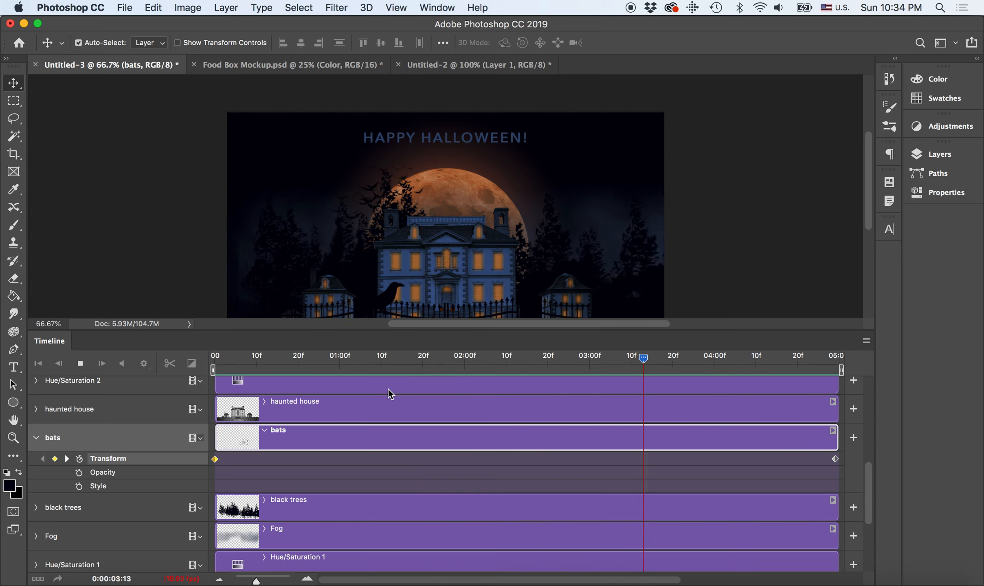
pyautogui.press('space')
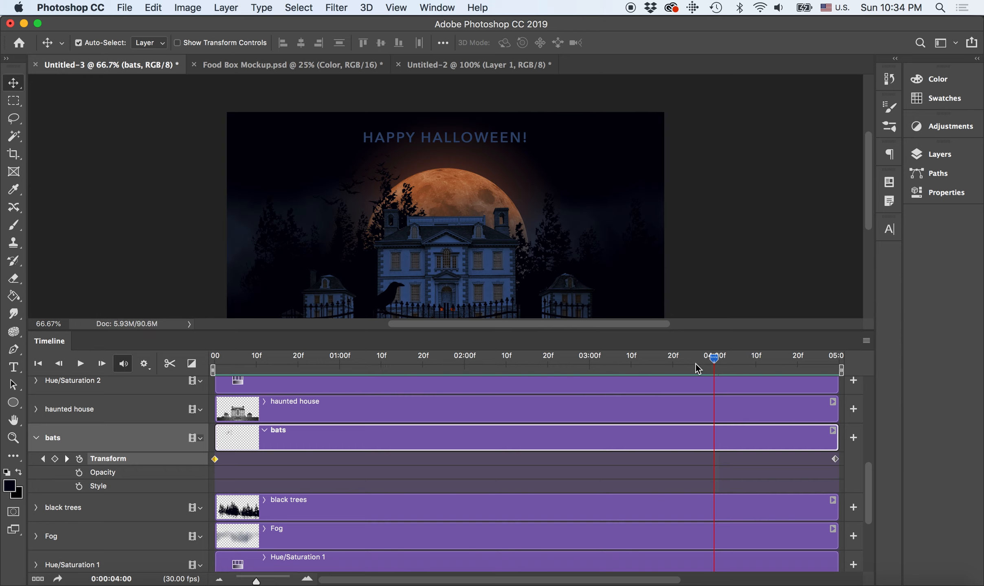
# Return the playhead to 0:00:00:00 and enable Opacity keyframing for the bats layer there.
pyautogui.moveTo(713, 358); pyautogui.dragTo(568, 358)
pyautogui.moveTo(492, 387); pyautogui.dragTo(209, 418)
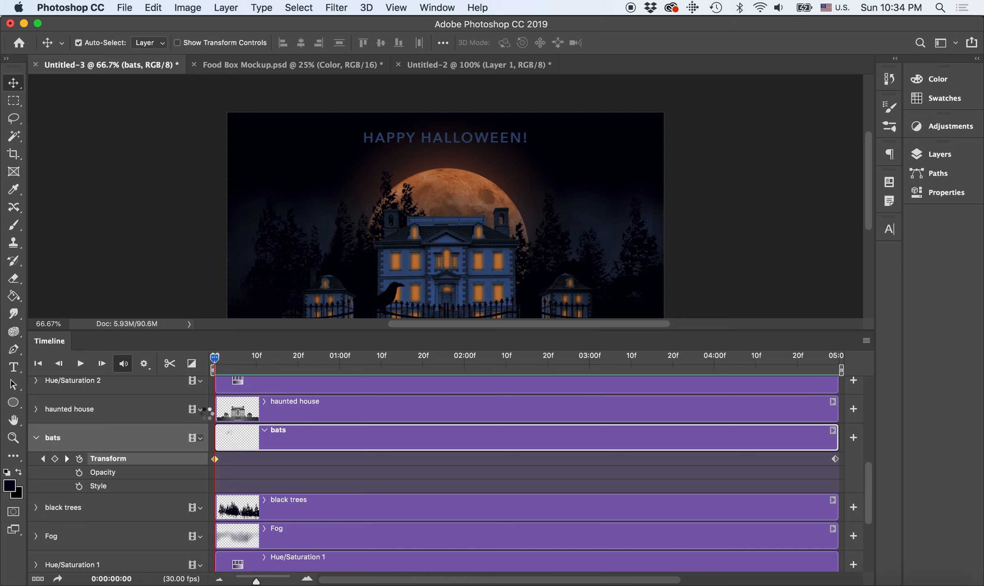
pyautogui.click(79, 472)
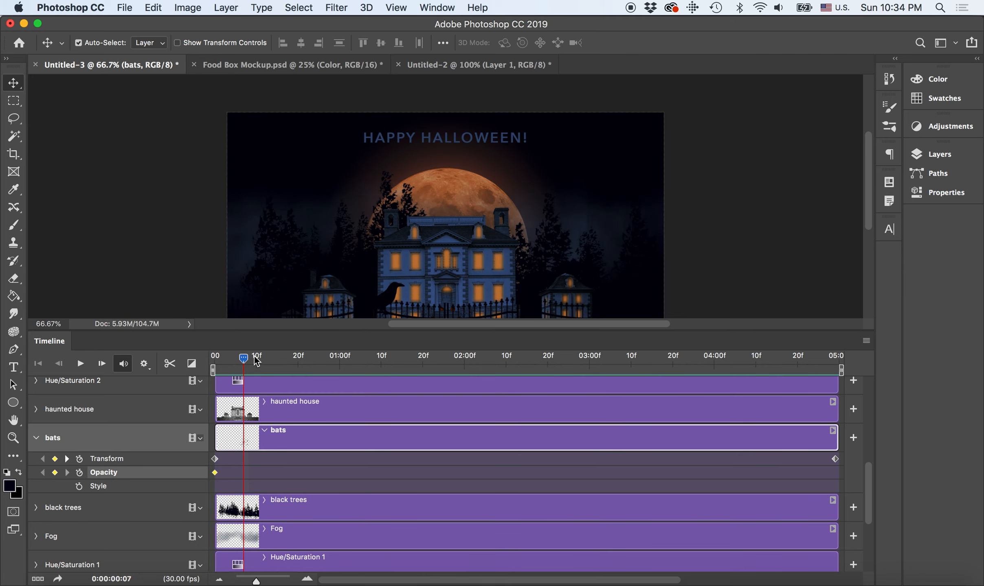
# At 0:00:00:10, set the bats layer's opacity to 25% to add a second opacity keyframe.
pyautogui.moveTo(215, 359); pyautogui.dragTo(256, 357)
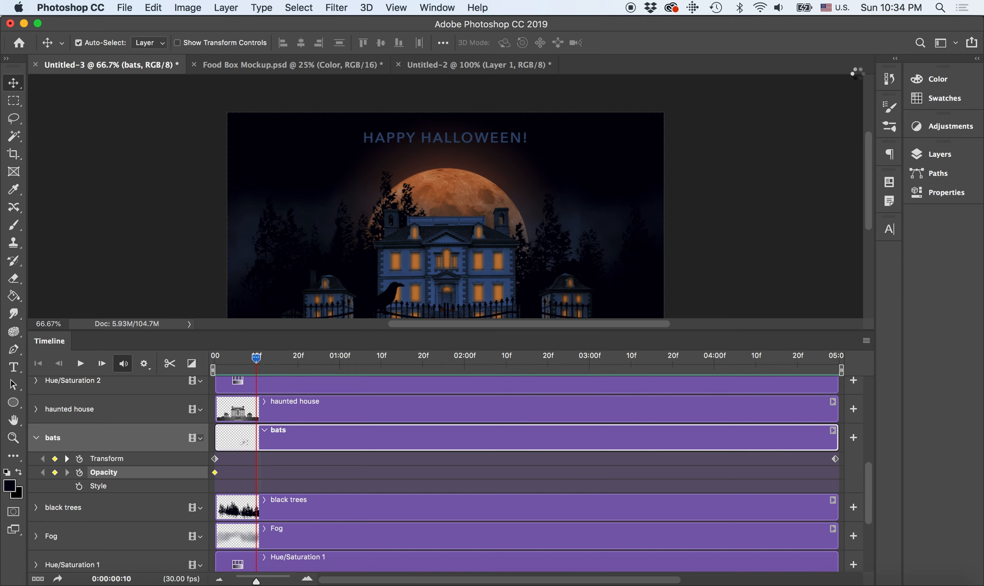
pyautogui.click(933, 158)
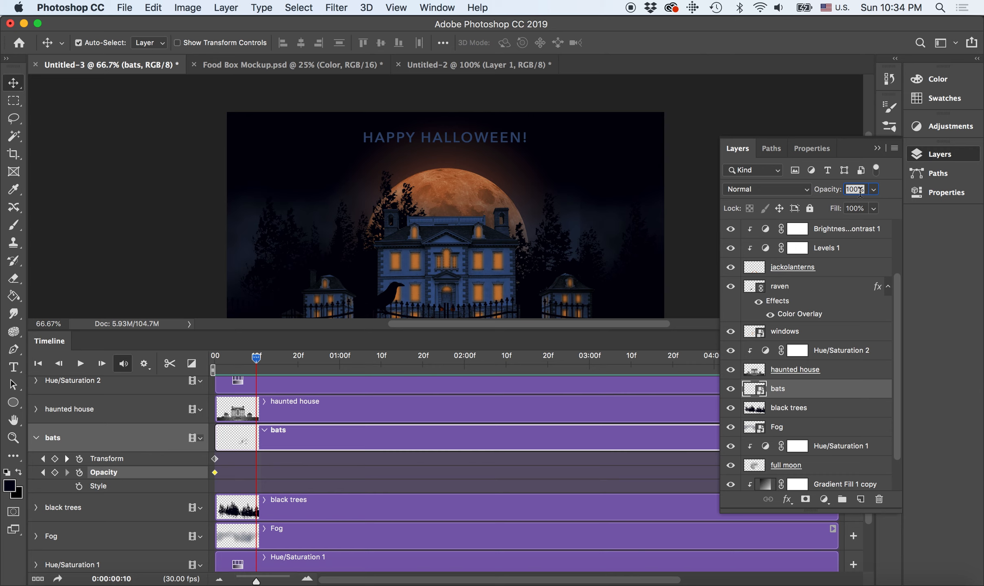
pyautogui.click(849, 192)
pyautogui.write('25')
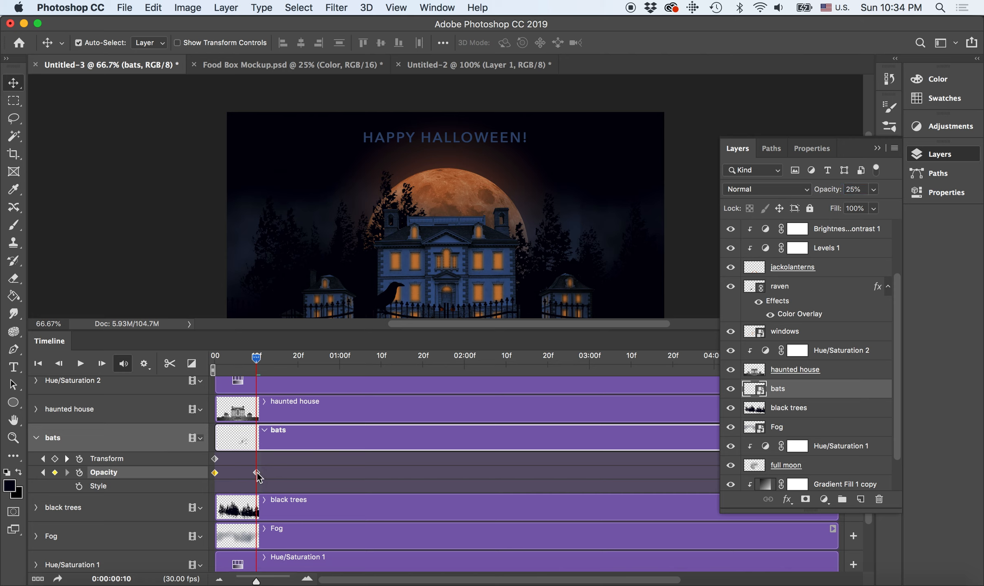
pyautogui.rightClick(215, 472)
pyautogui.click(234, 490)
pyautogui.moveTo(256, 359); pyautogui.dragTo(299, 361)
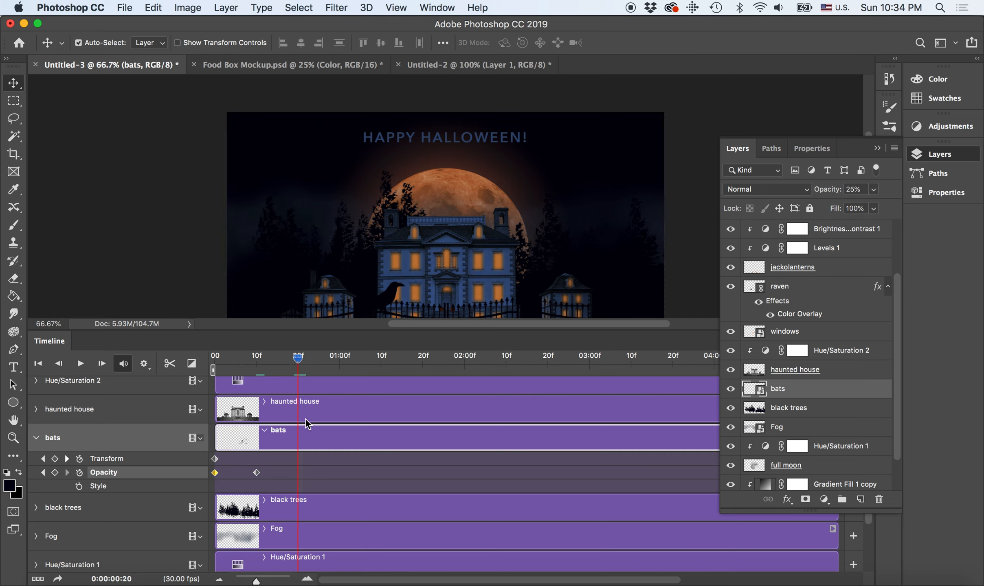
pyautogui.rightClick(298, 359)
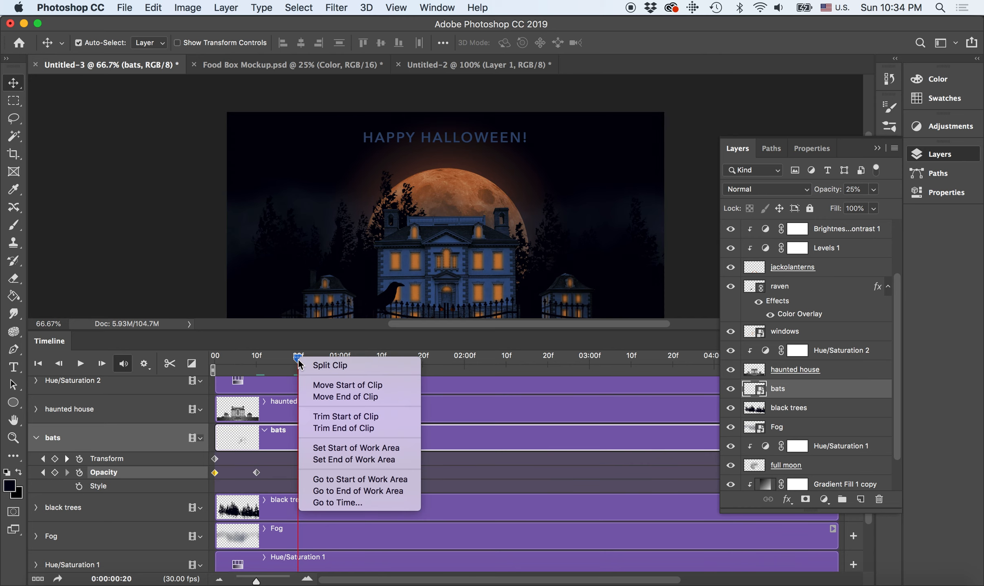
pyautogui.click(297, 472)
pyautogui.click(298, 474)
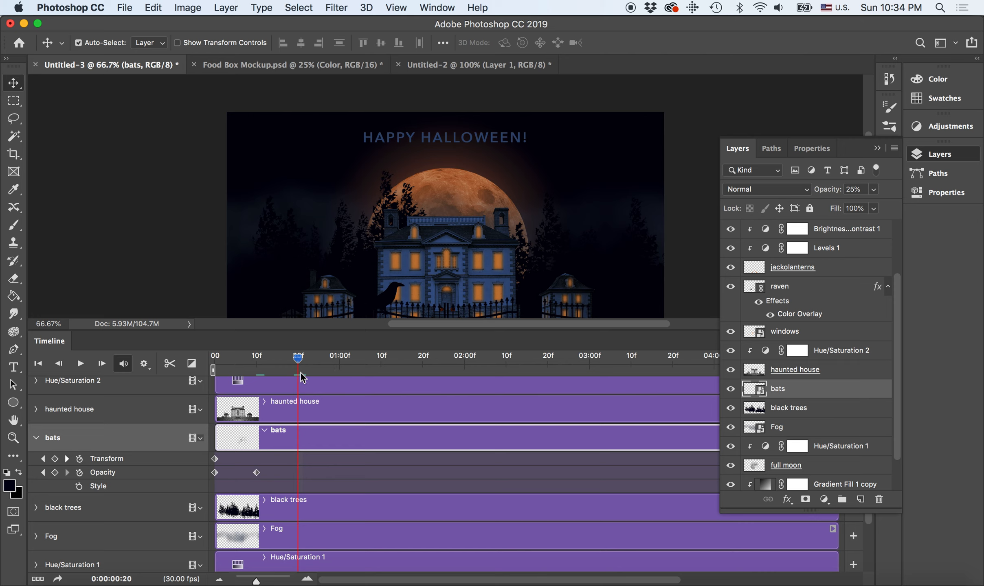
# At 0:00:00:20, set the bats layer's opacity back to 100% to add another opacity keyframe.
pyautogui.moveTo(298, 358); pyautogui.dragTo(208, 360)
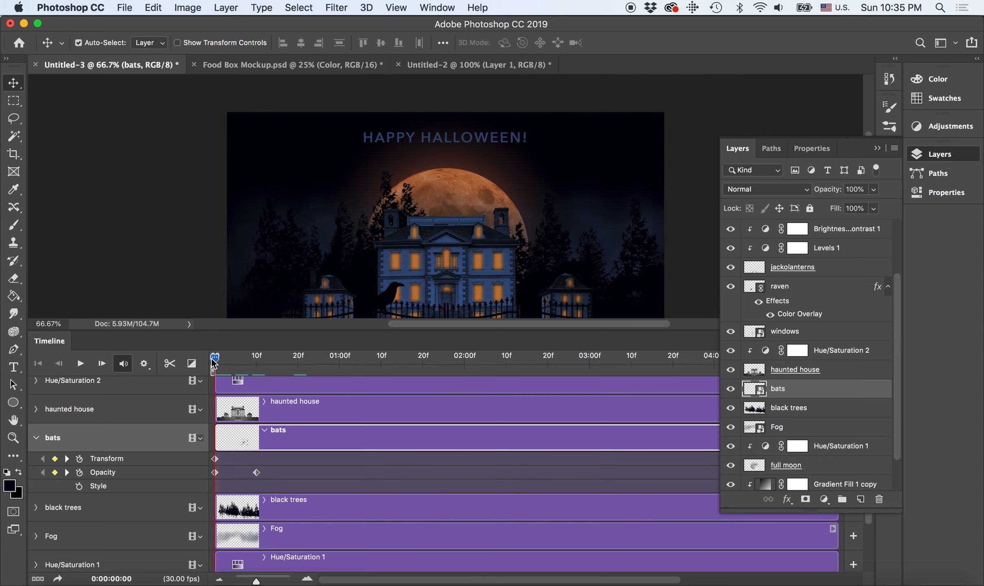
pyautogui.click(257, 365)
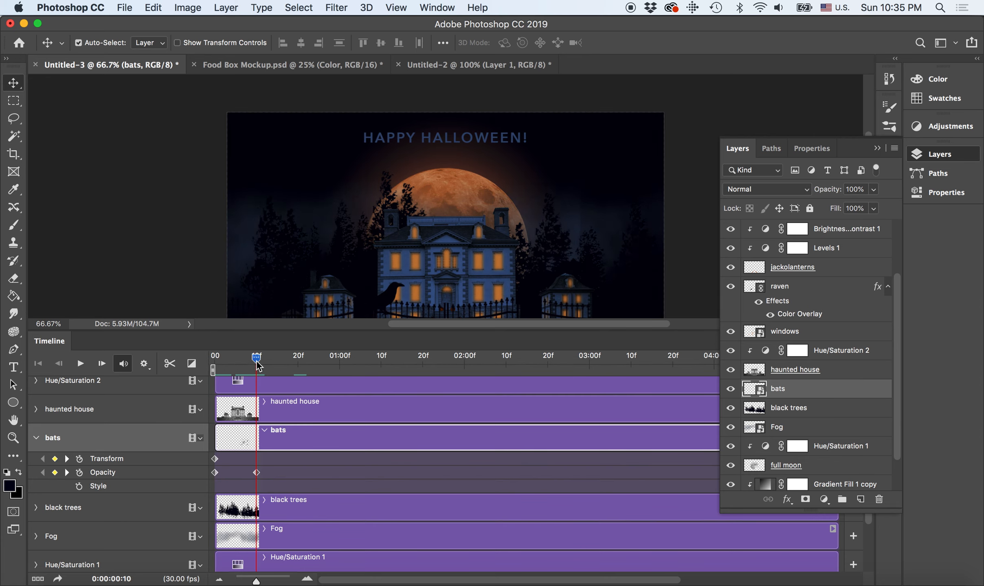
pyautogui.click(300, 360)
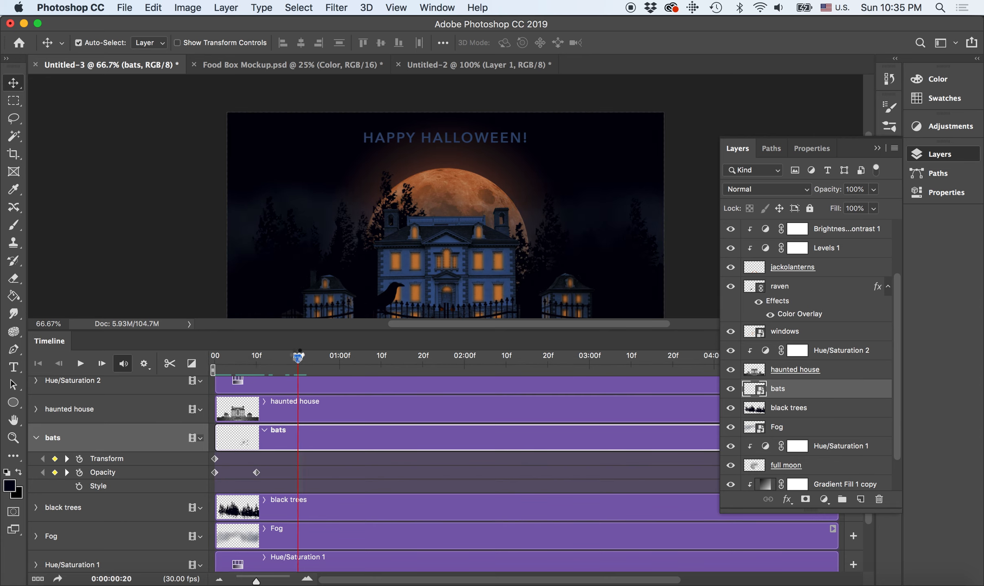
pyautogui.click(821, 192)
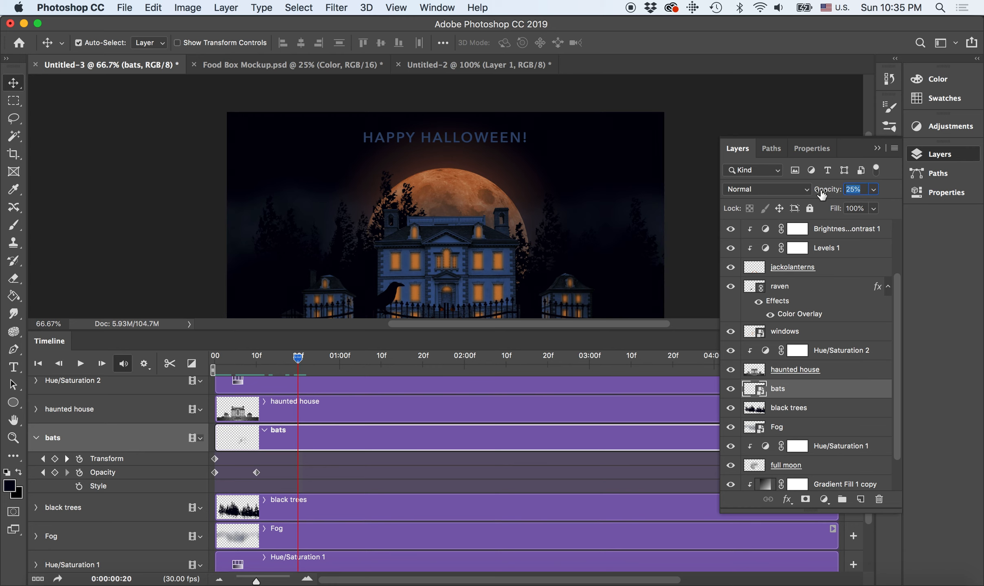
pyautogui.write('100')
pyautogui.click(296, 361)
# Continue the bats' opacity flicker with keyframes of 25% at 0:00:01:00 and 100% at 0:00:01:10.
pyautogui.moveTo(313, 360); pyautogui.dragTo(340, 358)
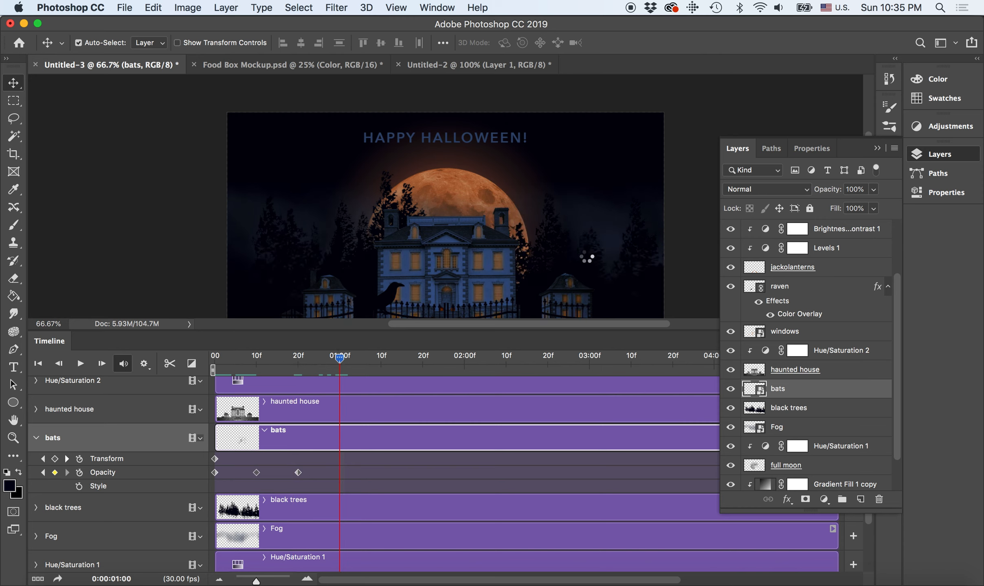
pyautogui.click(846, 188)
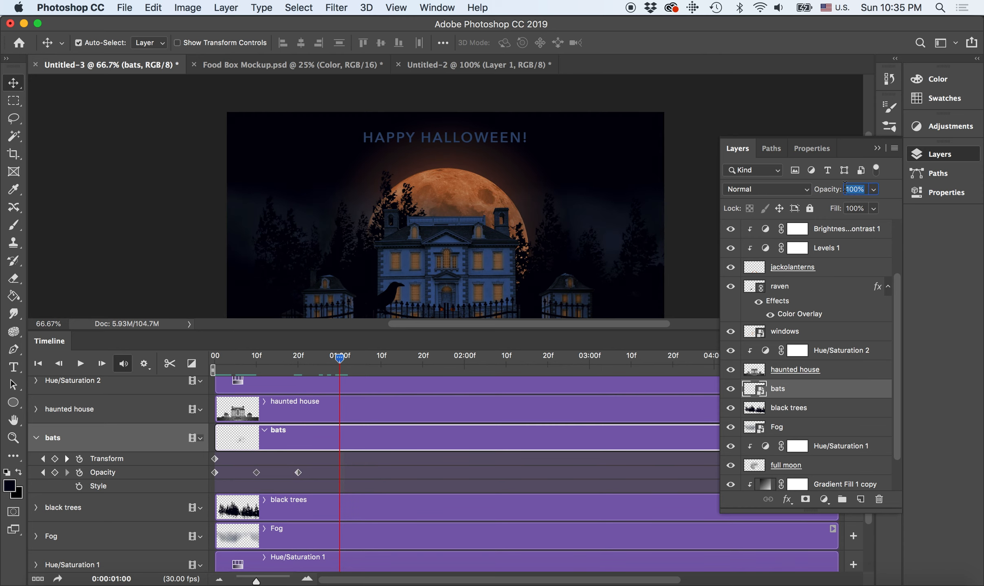
pyautogui.write('25')
pyautogui.press('Return')
pyautogui.moveTo(370, 360); pyautogui.dragTo(380, 361)
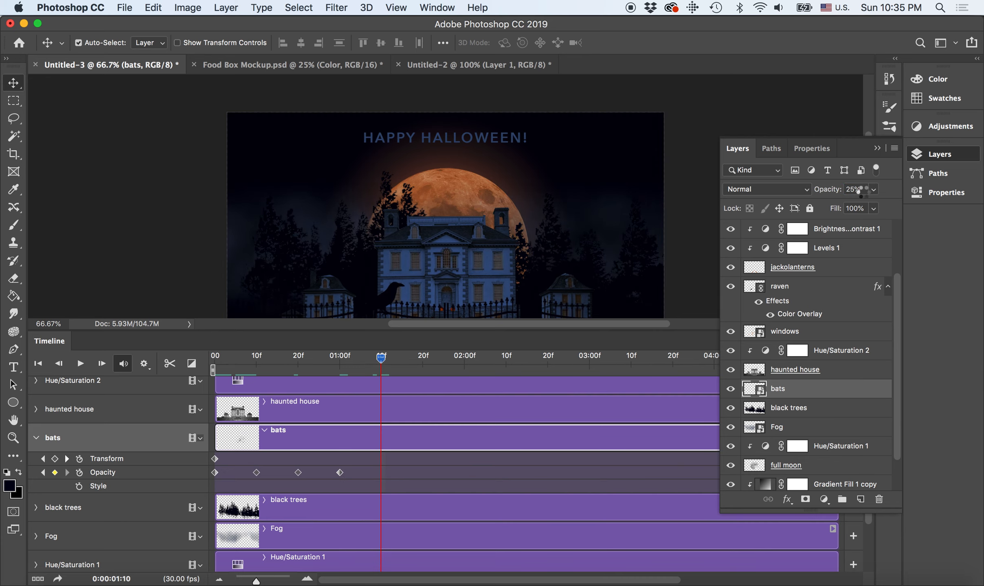
pyautogui.write('100')
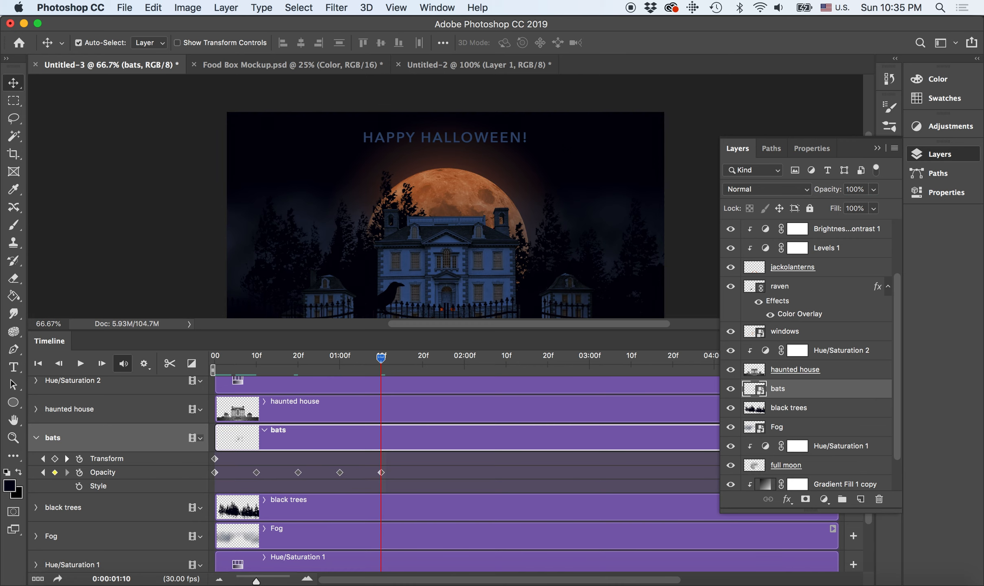